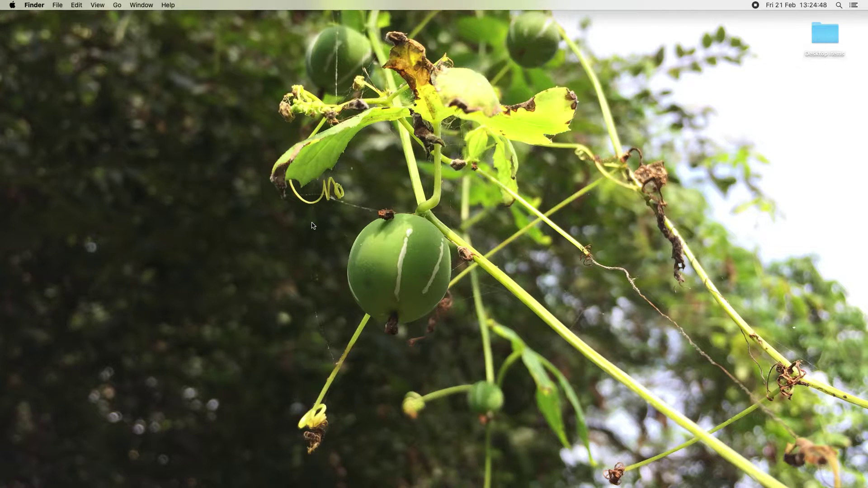
Restore the minimized Chrome window and pick the profile showing the Thinking Channel Name page
{"action": "mouse_move", "coordinate": [447, 487]}
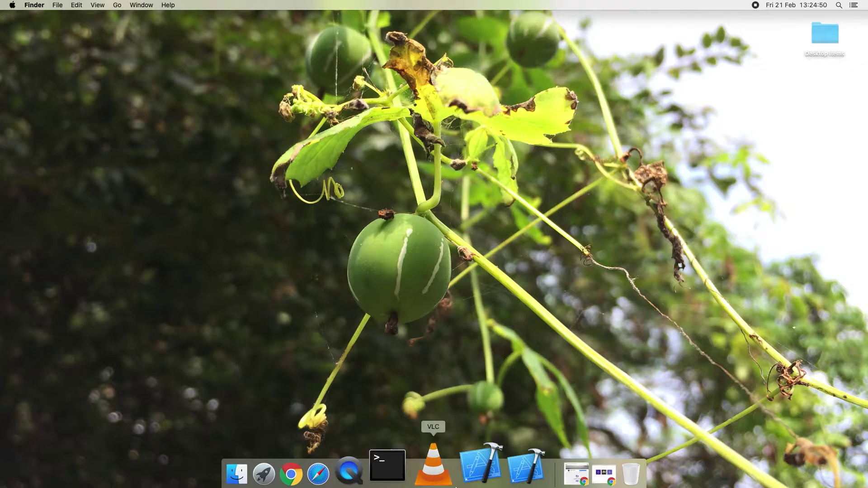
{"action": "left_click", "coordinate": [552, 462]}
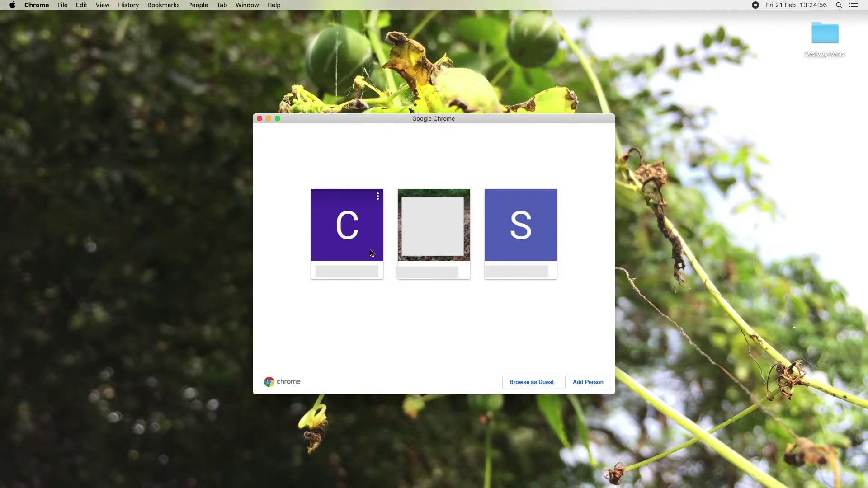
{"action": "left_click", "coordinate": [344, 231]}
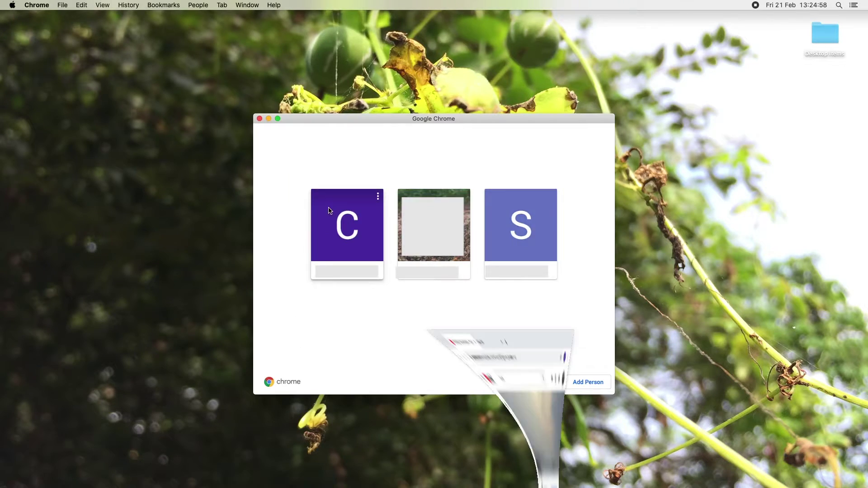
Open YouTube account settings to view the Thinking Channel Name channel managers section
{"action": "left_click_drag", "start_coordinate": [215, 180], "coordinate": [355, 180]}
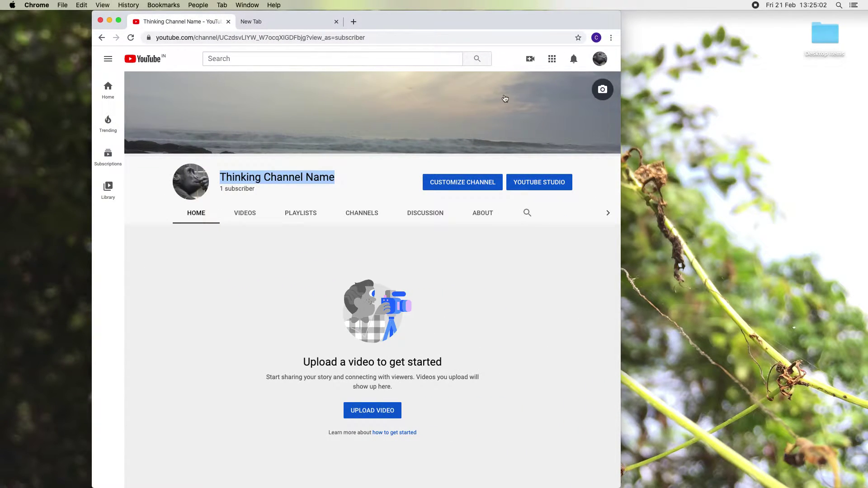
{"action": "left_click", "coordinate": [599, 61]}
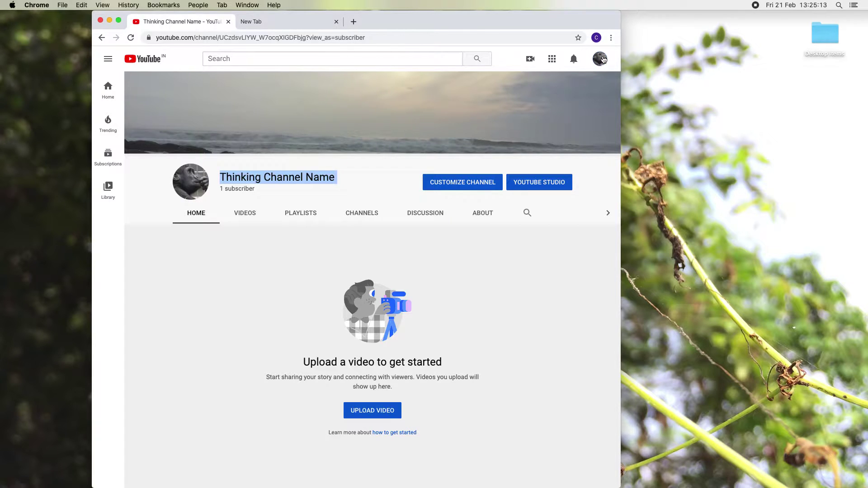
{"action": "left_click", "coordinate": [508, 254]}
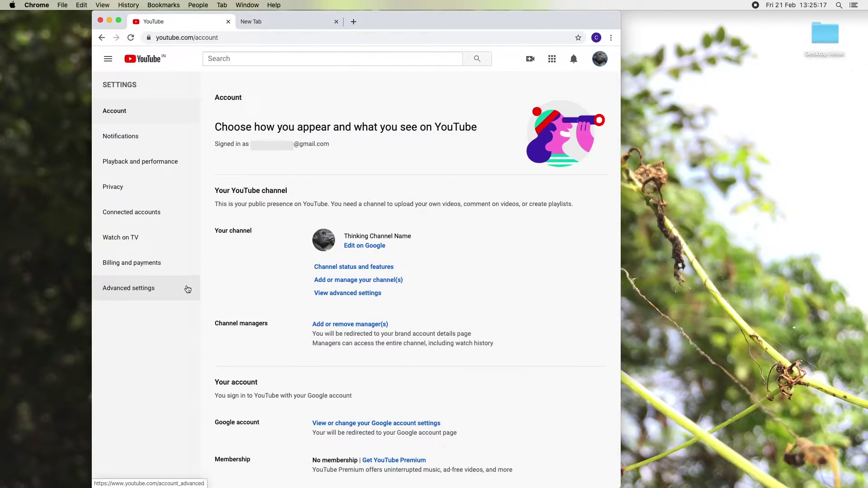
{"action": "left_click_drag", "start_coordinate": [222, 330], "coordinate": [346, 334]}
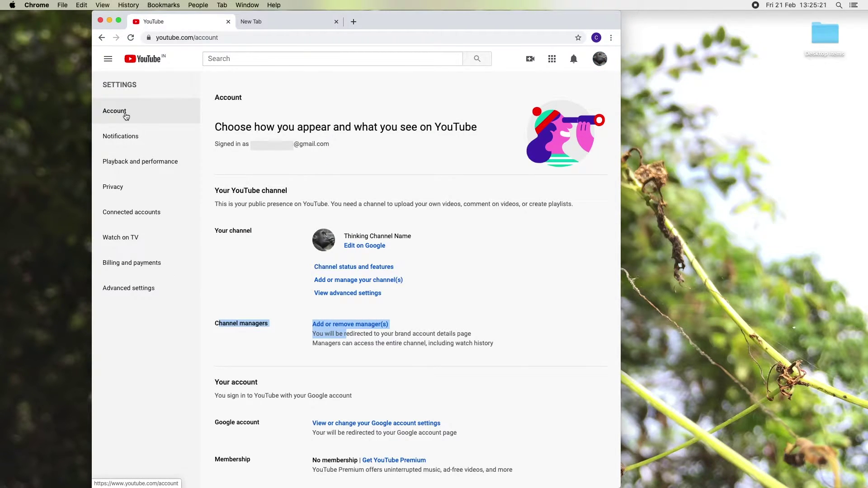
{"action": "left_click", "coordinate": [295, 340]}
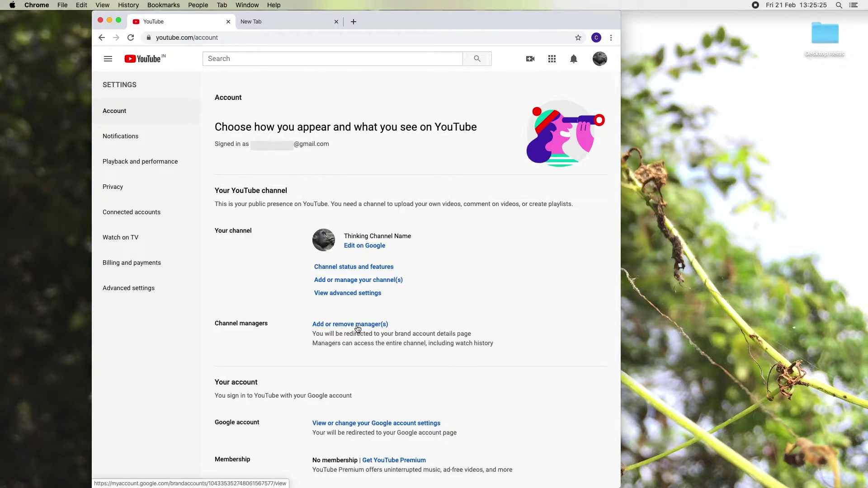
Open the brand account's manager permissions list and start adding a new user
{"action": "left_click", "coordinate": [361, 326]}
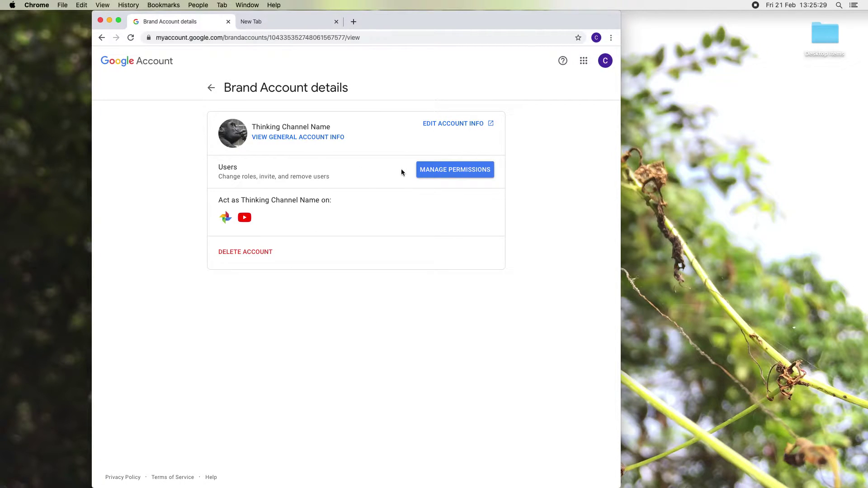
{"action": "left_click", "coordinate": [452, 175]}
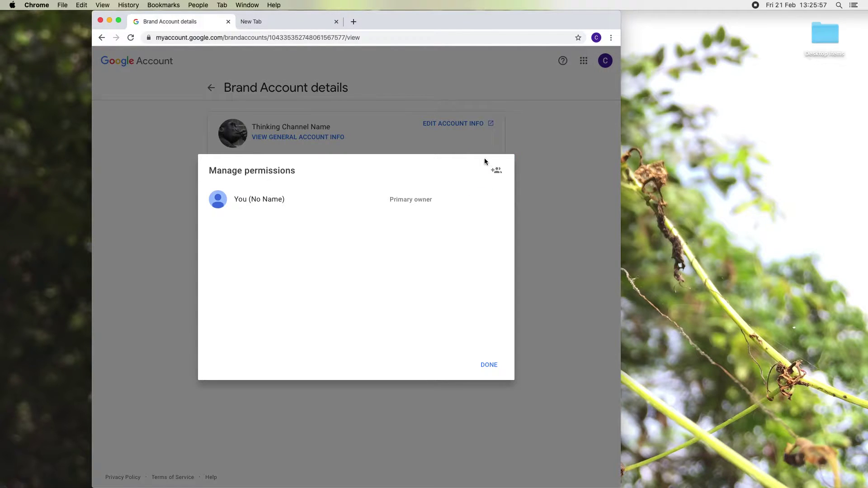
{"action": "left_click", "coordinate": [492, 169]}
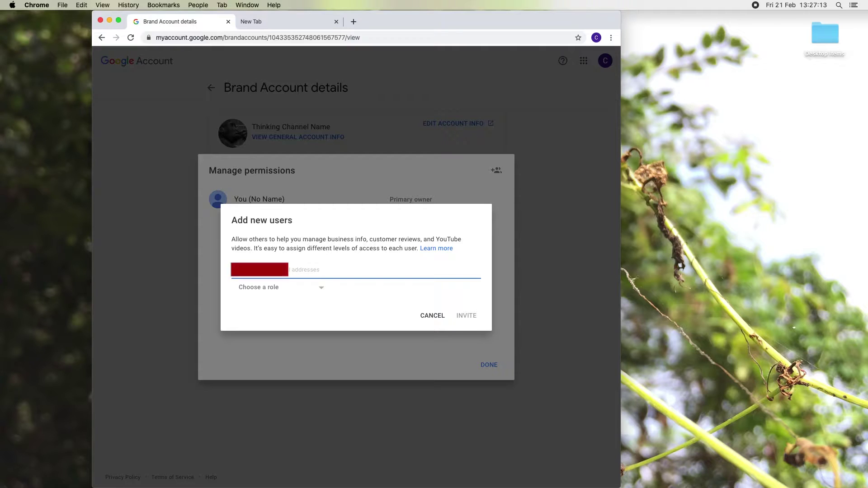
Invite the new owner's e-mail address with the Owner role
{"action": "key", "text": "super+v"}
{"action": "type", "text": "com"}
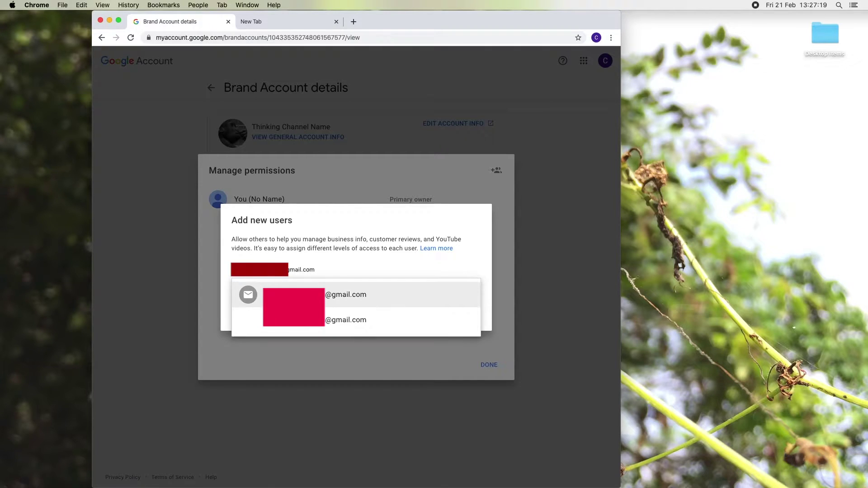
{"action": "left_click", "coordinate": [302, 322]}
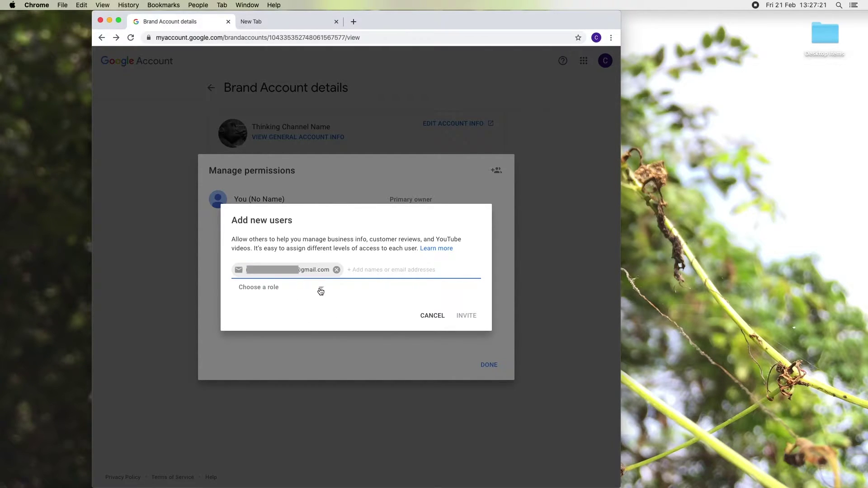
{"action": "left_click", "coordinate": [291, 290]}
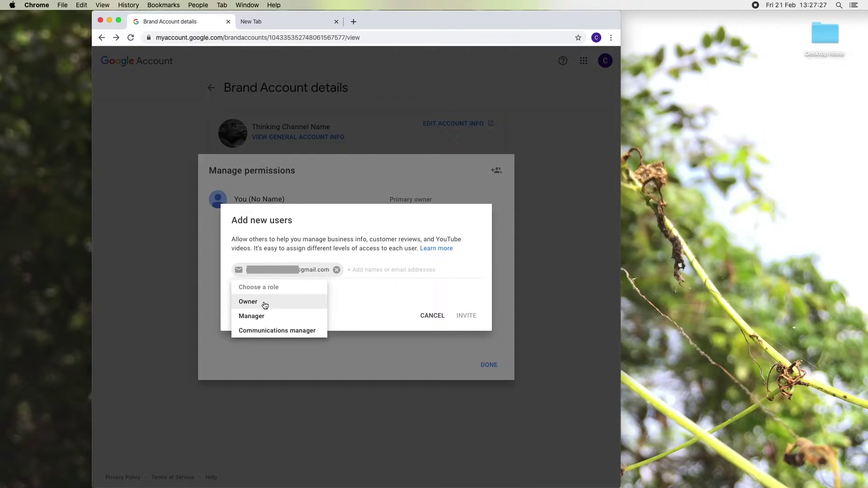
{"action": "left_click", "coordinate": [275, 306]}
{"action": "left_click", "coordinate": [464, 322]}
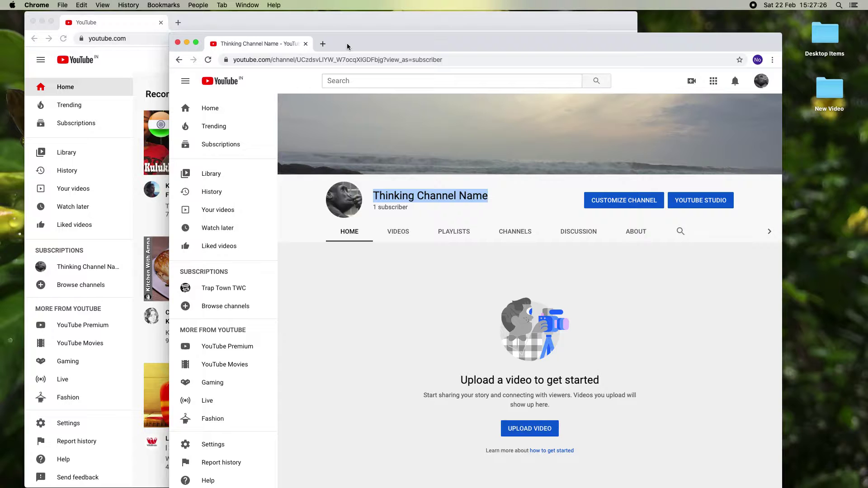
In the invited account's window, enter the address myaccount.google.com/brandaccounts
{"action": "left_click_drag", "start_coordinate": [347, 42], "coordinate": [371, 42]}
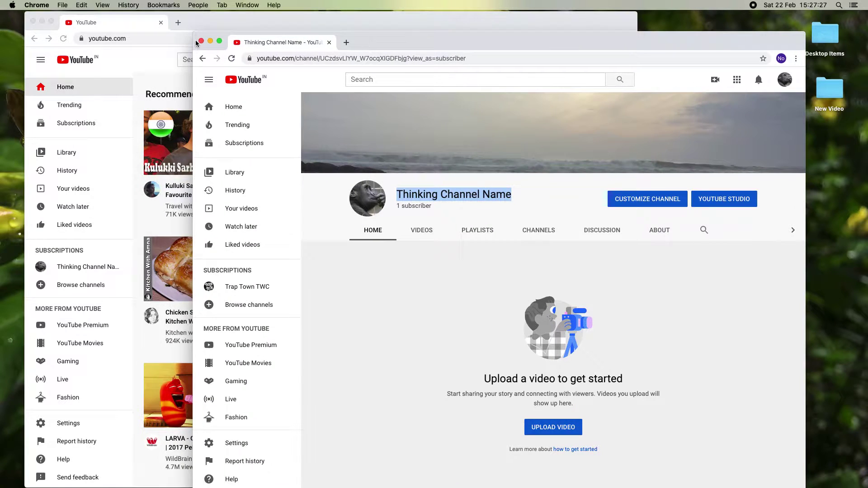
{"action": "left_click", "coordinate": [167, 36]}
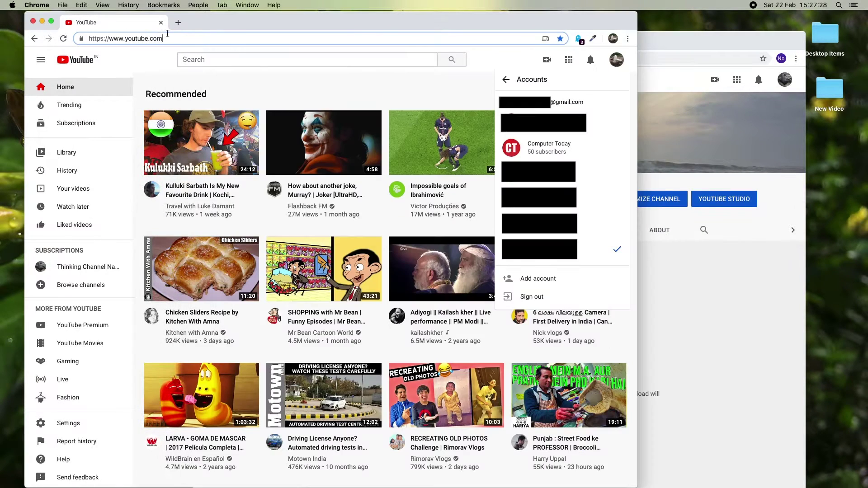
{"action": "left_click", "coordinate": [615, 62]}
{"action": "left_click", "coordinate": [613, 38]}
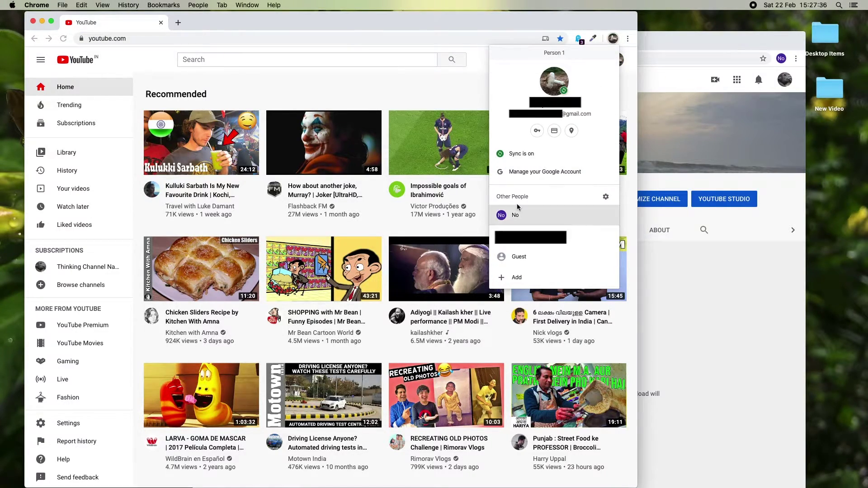
{"action": "left_click", "coordinate": [222, 40]}
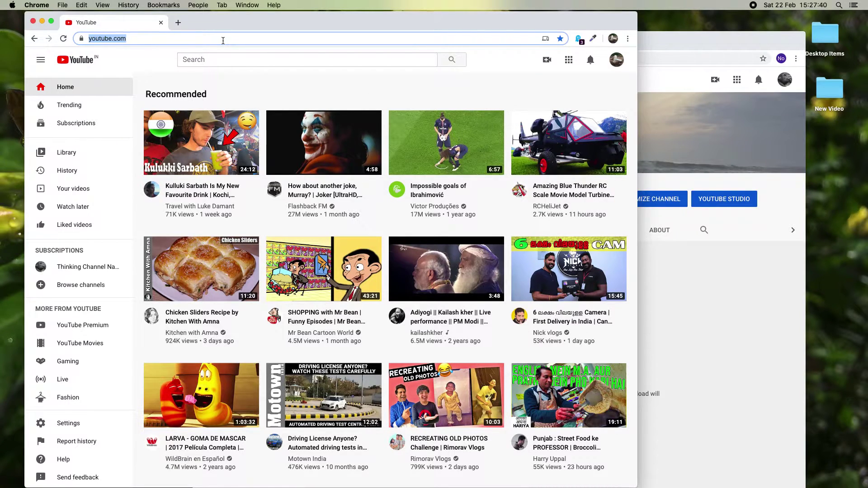
{"action": "type", "text": "https://myaccount.google.com/brandaccounts"}
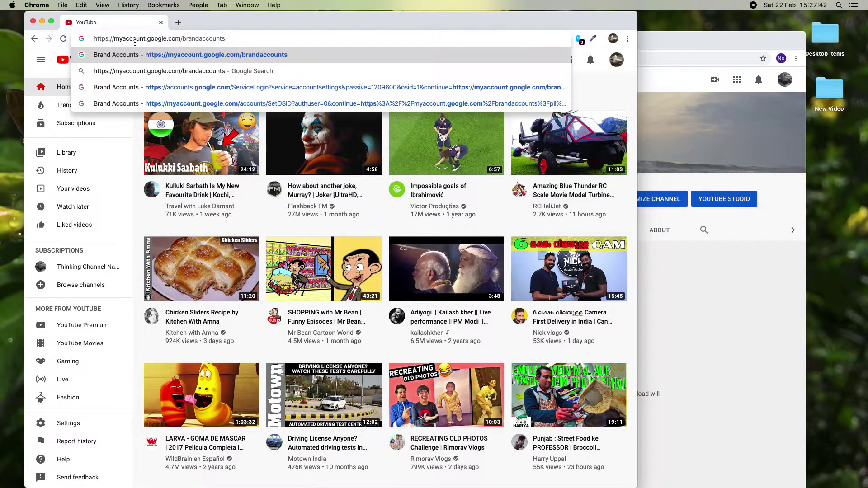
{"action": "left_click_drag", "start_coordinate": [119, 39], "coordinate": [197, 39]}
Load Brand Accounts and accept the pending Thinking Channel Name ownership invitation
{"action": "left_click", "coordinate": [213, 38]}
{"action": "key", "text": "Return"}
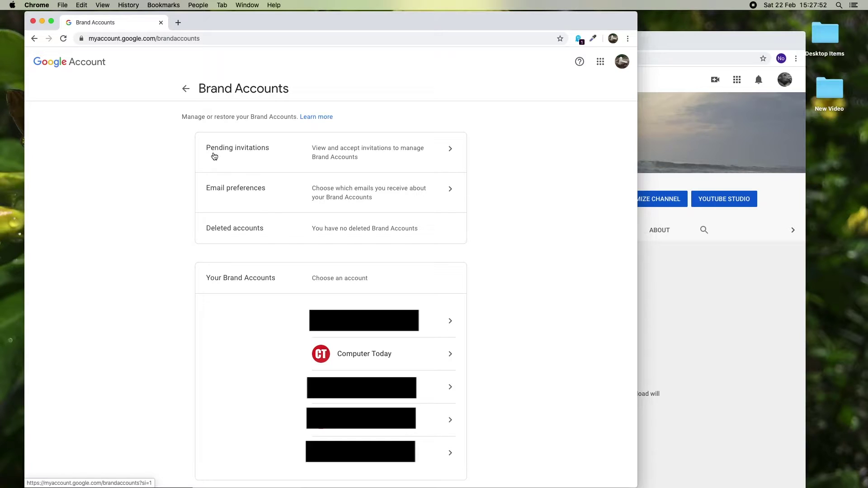
{"action": "left_click", "coordinate": [336, 158]}
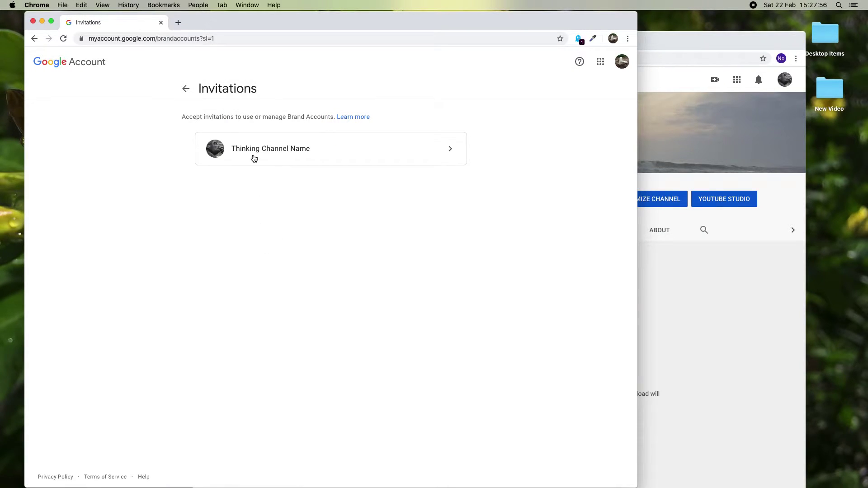
{"action": "left_click", "coordinate": [663, 292]}
{"action": "left_click_drag", "start_coordinate": [457, 47], "coordinate": [525, 48]}
{"action": "left_click", "coordinate": [229, 193]}
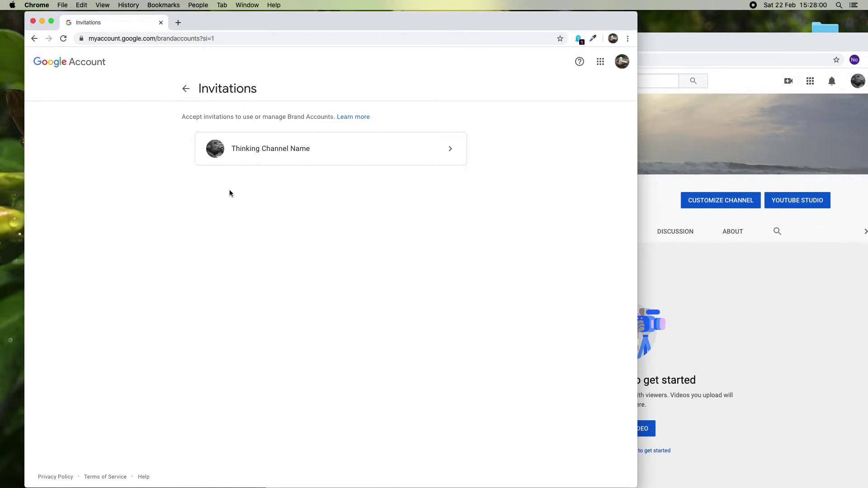
{"action": "left_click", "coordinate": [331, 155]}
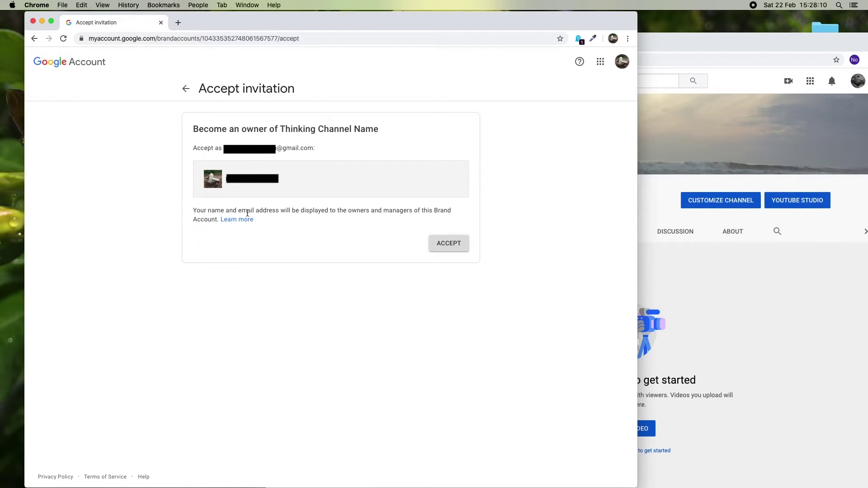
{"action": "left_click", "coordinate": [448, 242]}
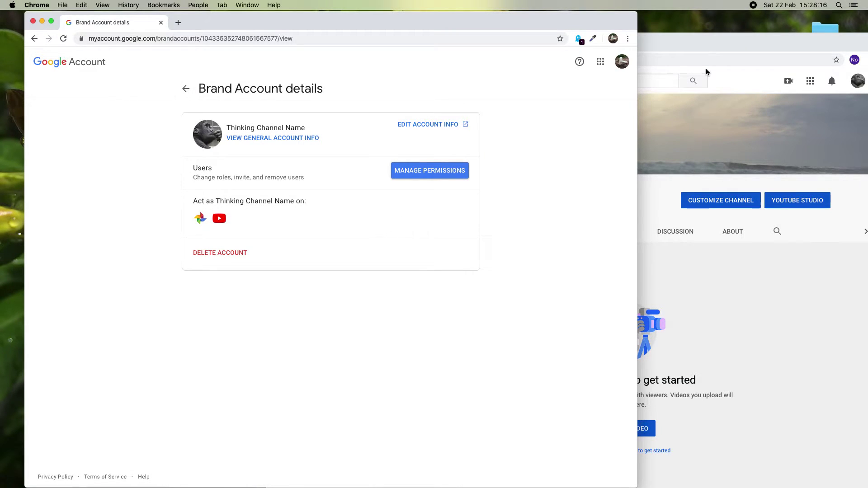
Reload the channel page and check the accounts it can switch to
{"action": "left_click_drag", "start_coordinate": [705, 48], "coordinate": [621, 49]}
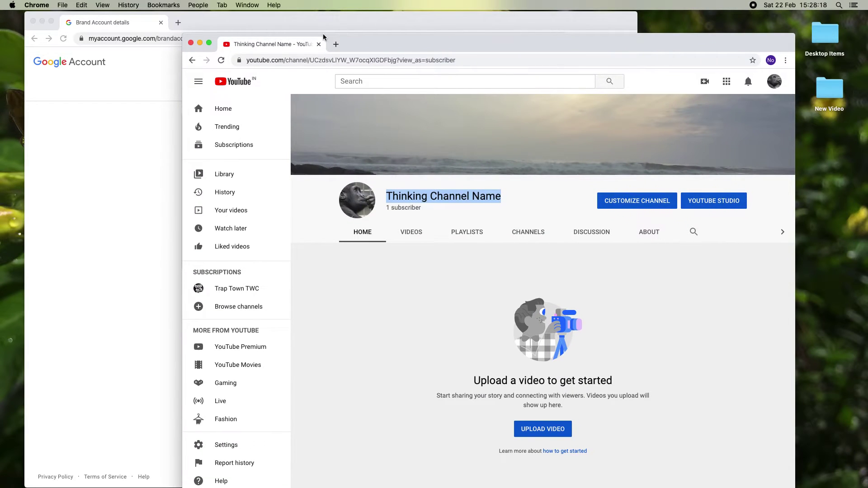
{"action": "left_click", "coordinate": [221, 61]}
{"action": "left_click", "coordinate": [775, 82]}
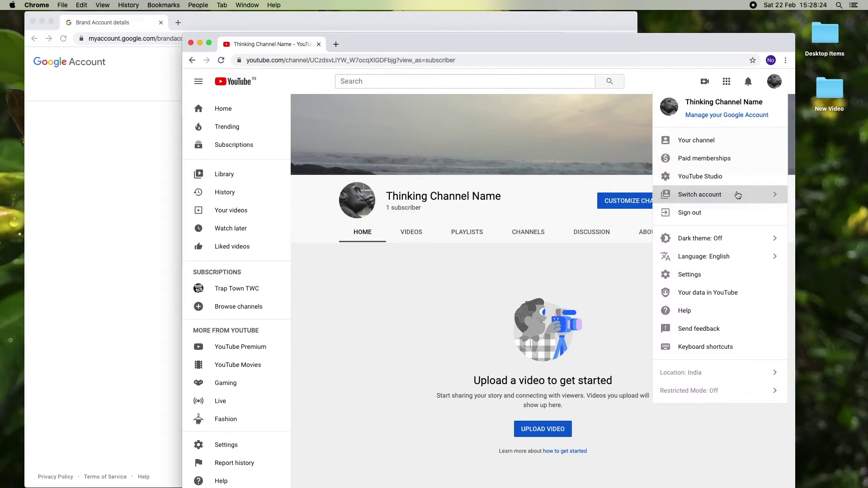
{"action": "left_click", "coordinate": [724, 193]}
{"action": "left_click", "coordinate": [724, 182]}
{"action": "left_click", "coordinate": [719, 202]}
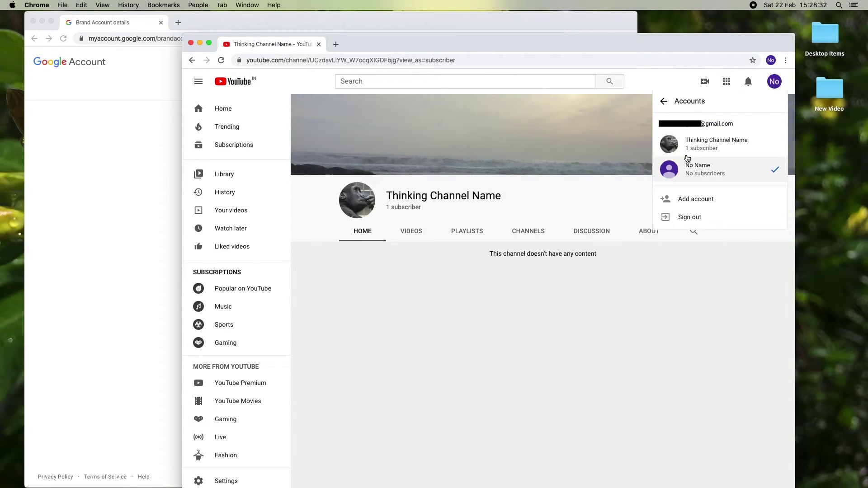
Open YouTube in a new tab and compare its switchable accounts with the channel window
{"action": "left_click", "coordinate": [178, 26]}
{"action": "left_click", "coordinate": [178, 22]}
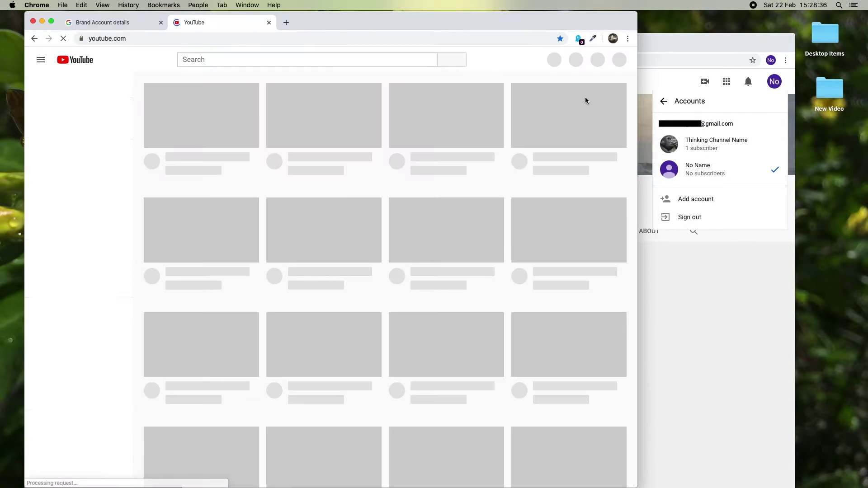
{"action": "left_click", "coordinate": [617, 60]}
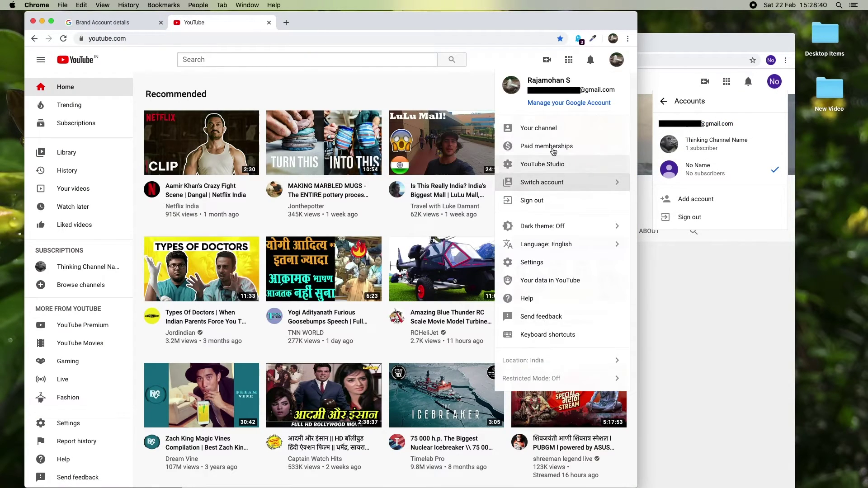
{"action": "left_click", "coordinate": [550, 180]}
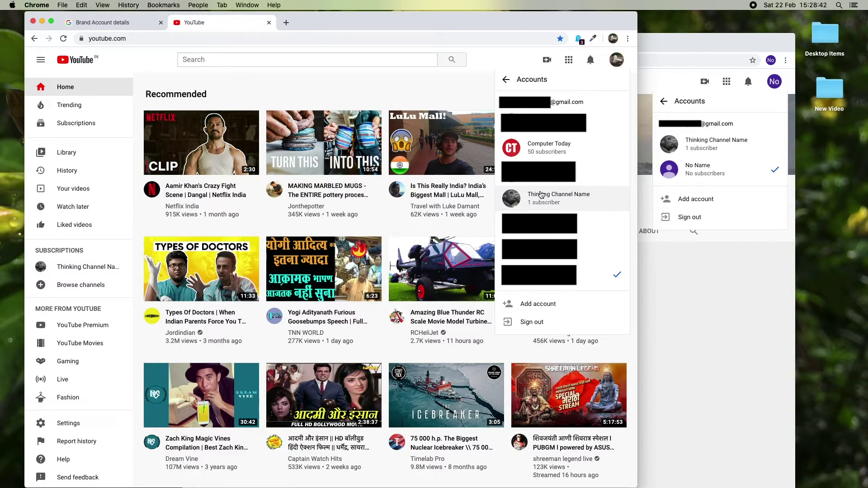
{"action": "left_click", "coordinate": [705, 332]}
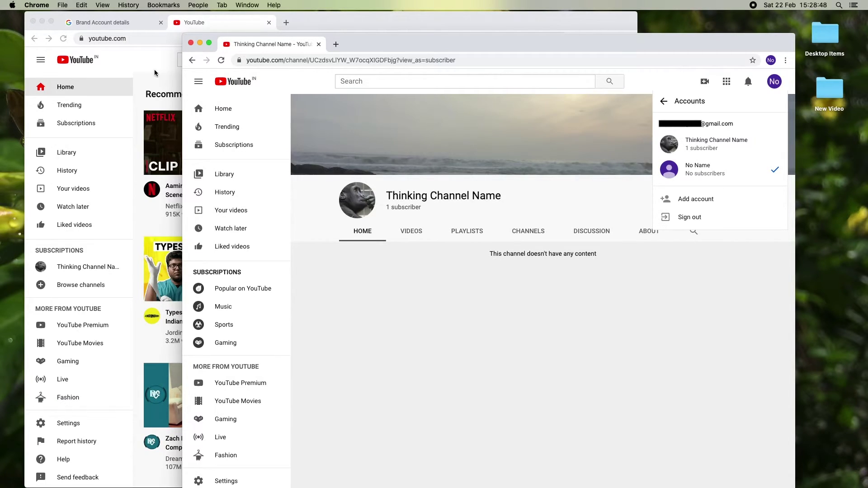
{"action": "left_click", "coordinate": [107, 23]}
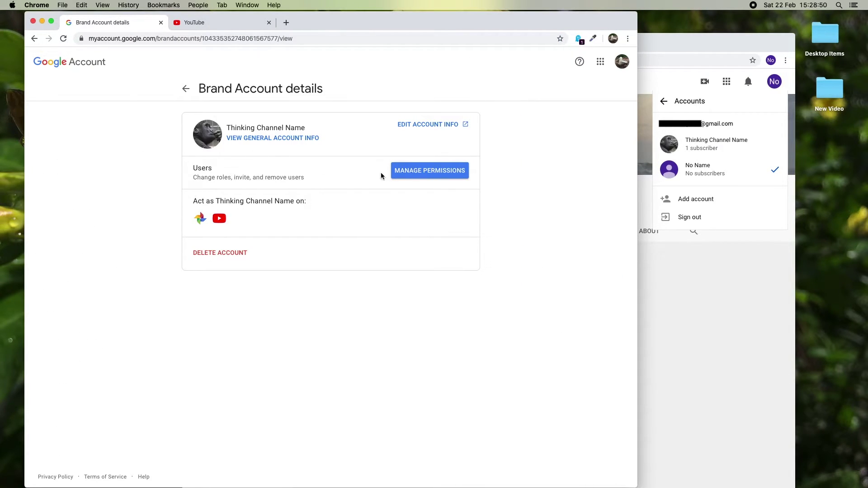
Set your account as Thinking Channel Name's Primary owner, confirm Transfer, then restore the YouTube window
{"action": "left_click", "coordinate": [430, 175]}
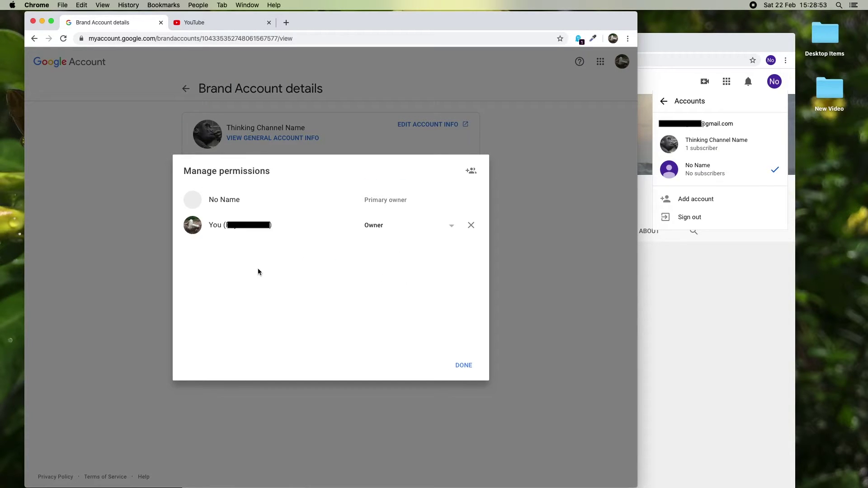
{"action": "left_click", "coordinate": [374, 225]}
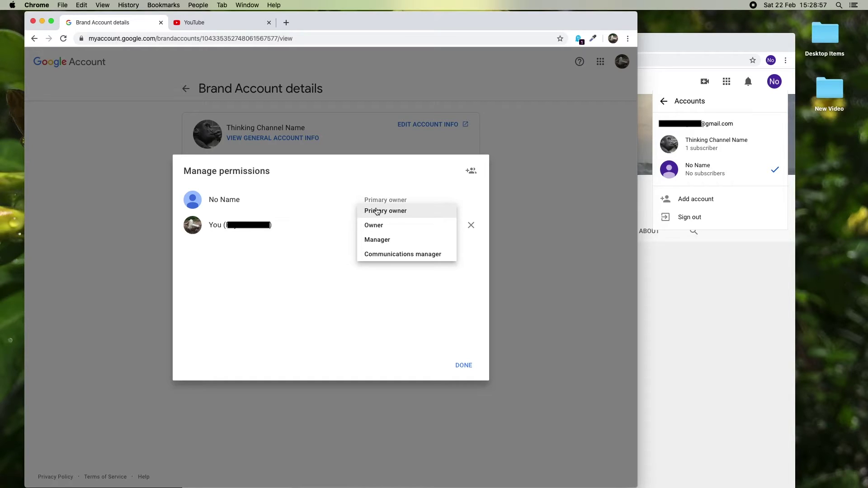
{"action": "left_click", "coordinate": [384, 210]}
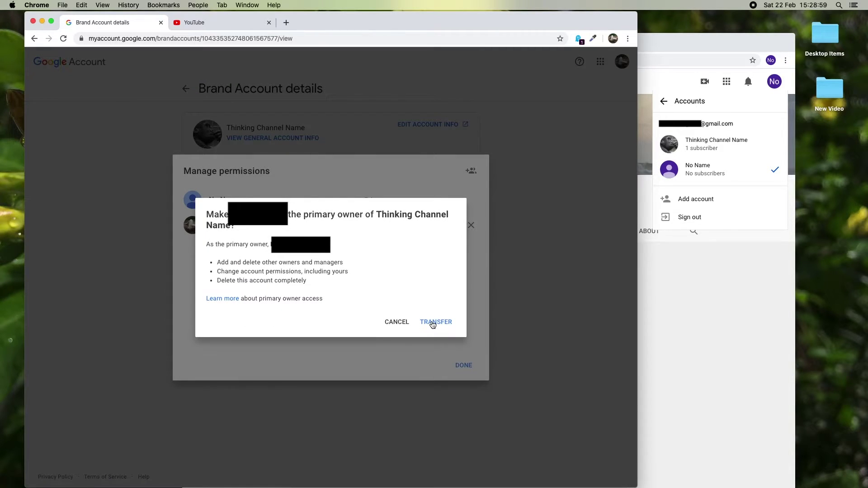
{"action": "left_click", "coordinate": [422, 324]}
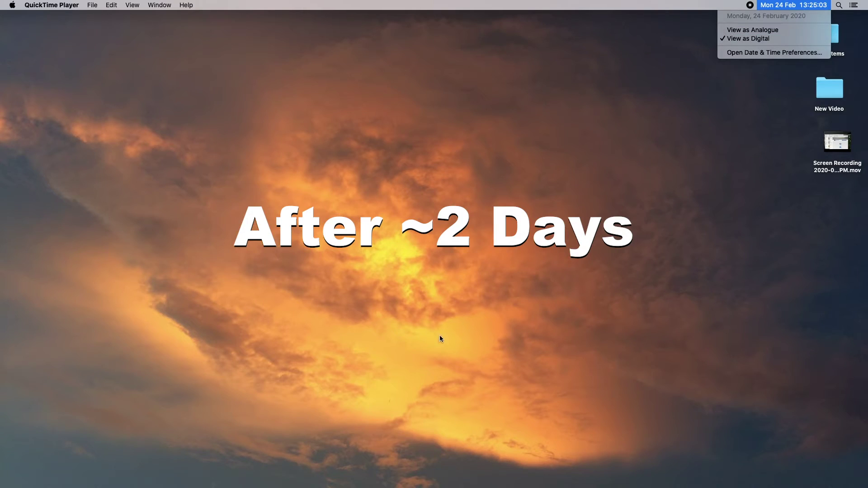
{"action": "left_click", "coordinate": [441, 340]}
{"action": "left_click", "coordinate": [552, 483]}
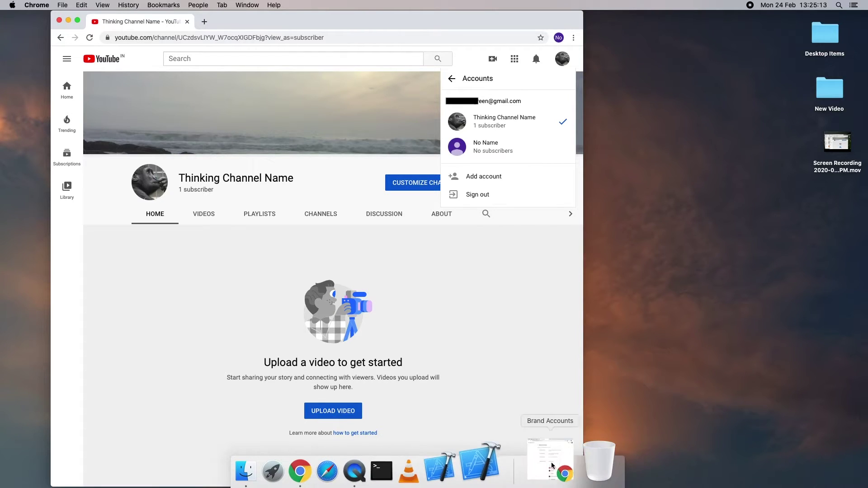
Restore the Brand Accounts window and open Thinking Channel Name's user permissions list
{"action": "left_click", "coordinate": [559, 466]}
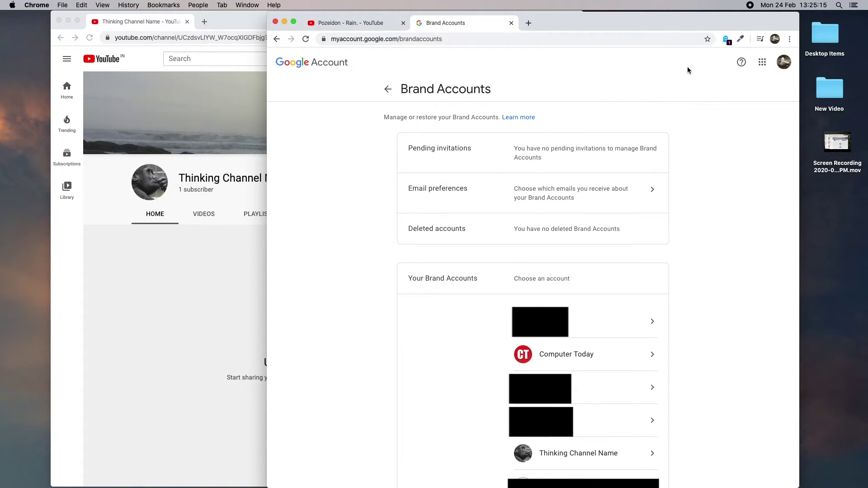
{"action": "left_click", "coordinate": [763, 62]}
{"action": "left_click", "coordinate": [451, 379]}
{"action": "scroll", "coordinate": [456, 389], "scroll_direction": "down", "scroll_amount": 2}
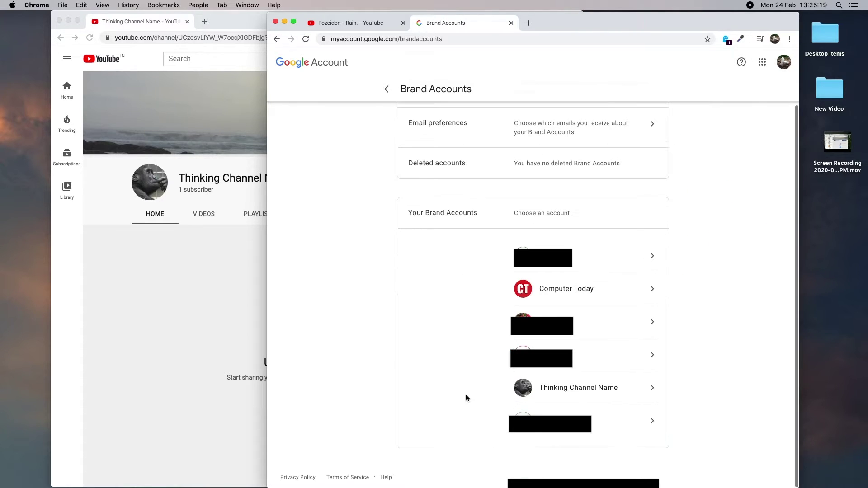
{"action": "left_click", "coordinate": [578, 389]}
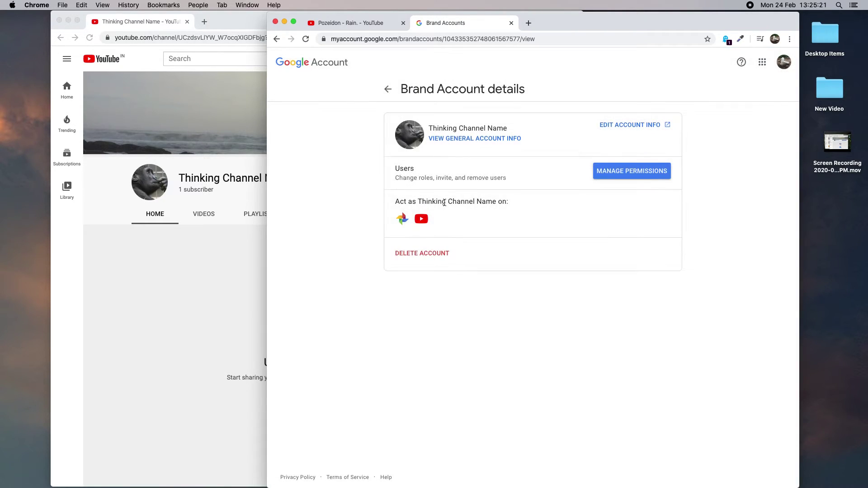
{"action": "left_click", "coordinate": [633, 171]}
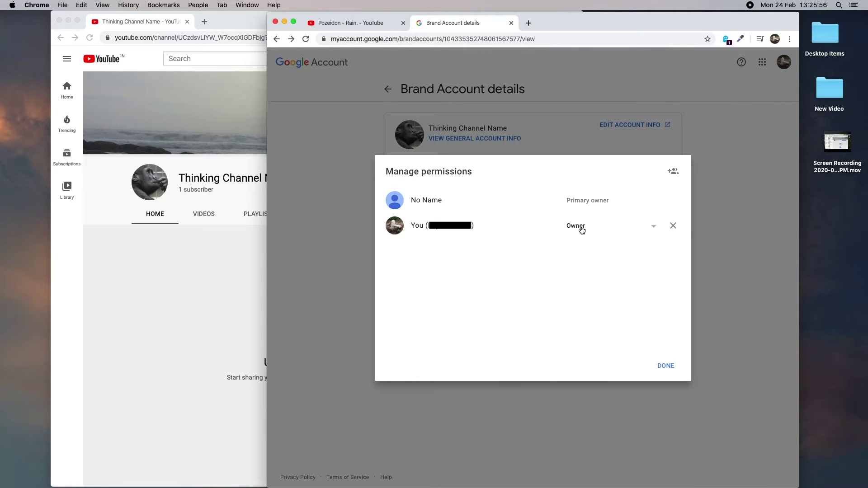
Change your role to Primary owner and confirm the ownership transfer
{"action": "left_click", "coordinate": [582, 232]}
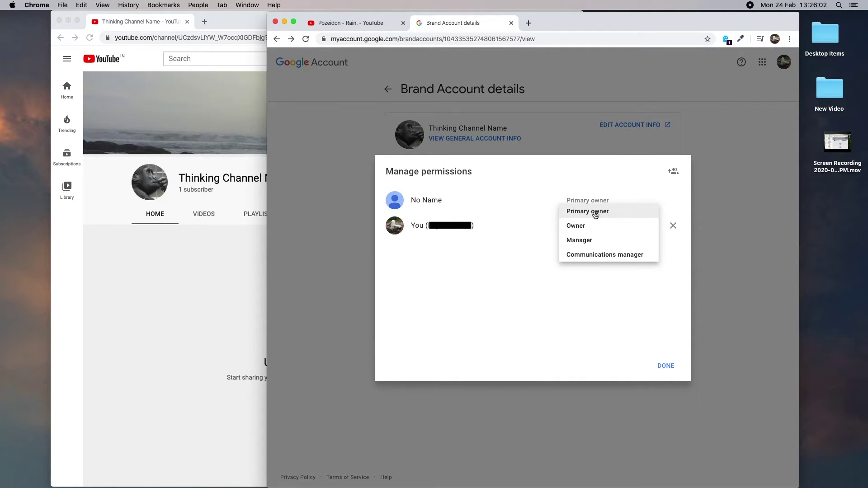
{"action": "left_click", "coordinate": [595, 214]}
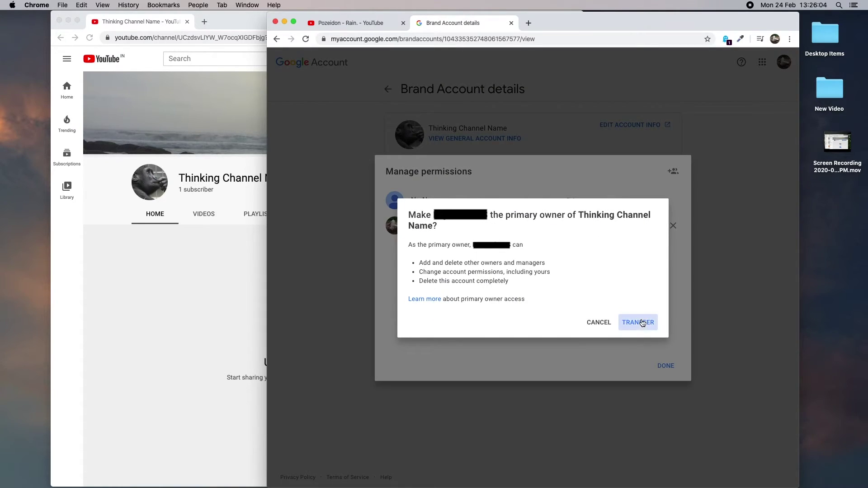
{"action": "left_click", "coordinate": [641, 322]}
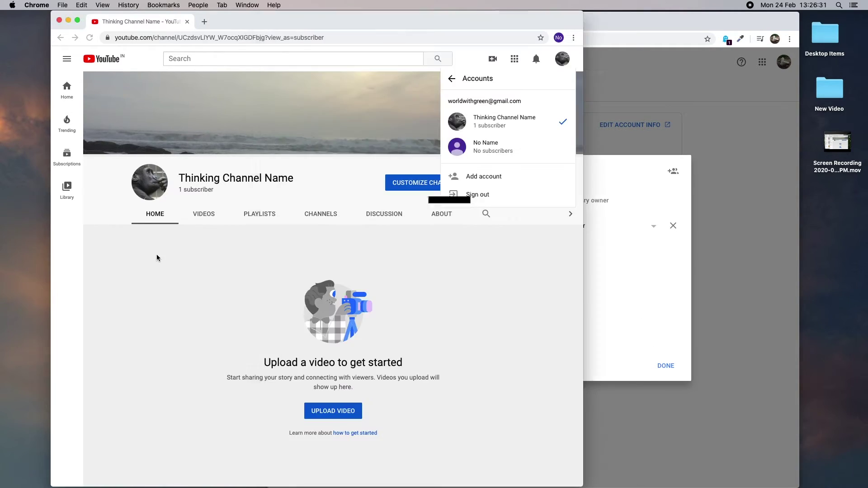
Remove the old owner account from Thinking Channel Name's users and close the permissions list
{"action": "left_click", "coordinate": [196, 187]}
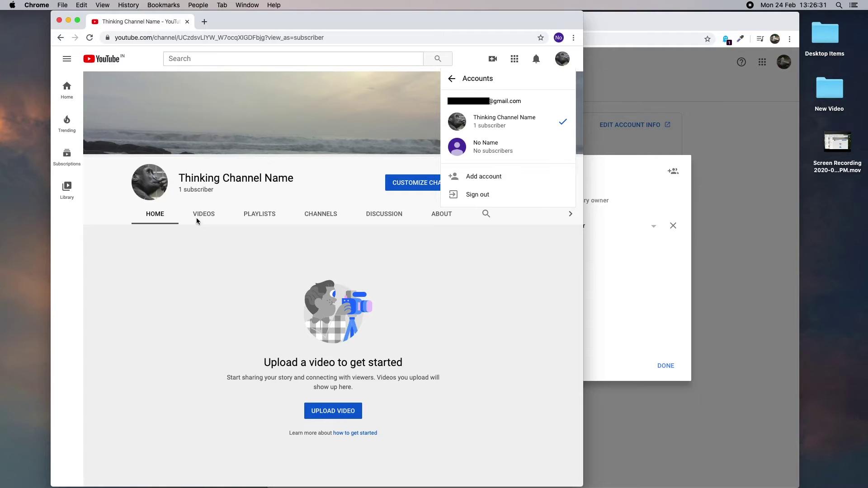
{"action": "left_click", "coordinate": [639, 237]}
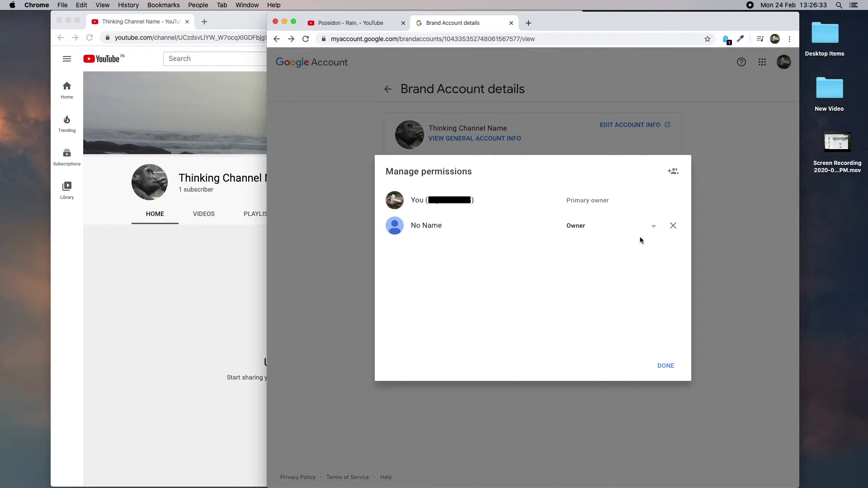
{"action": "left_click", "coordinate": [673, 226]}
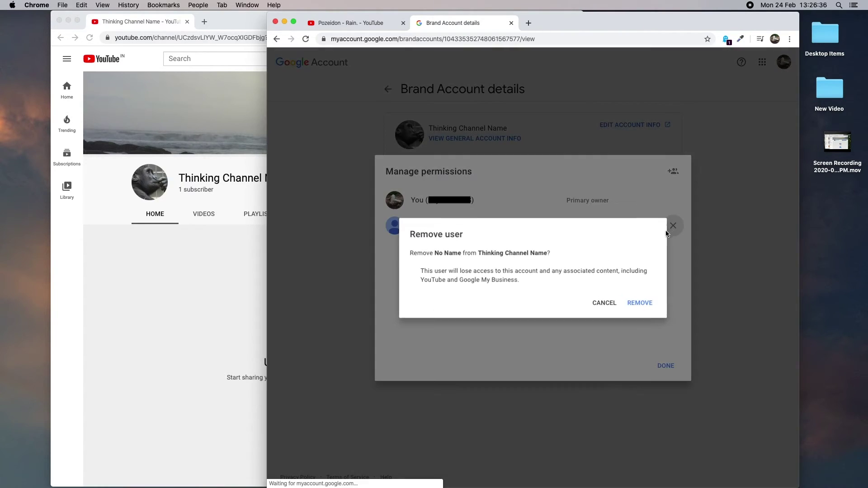
{"action": "left_click", "coordinate": [637, 305]}
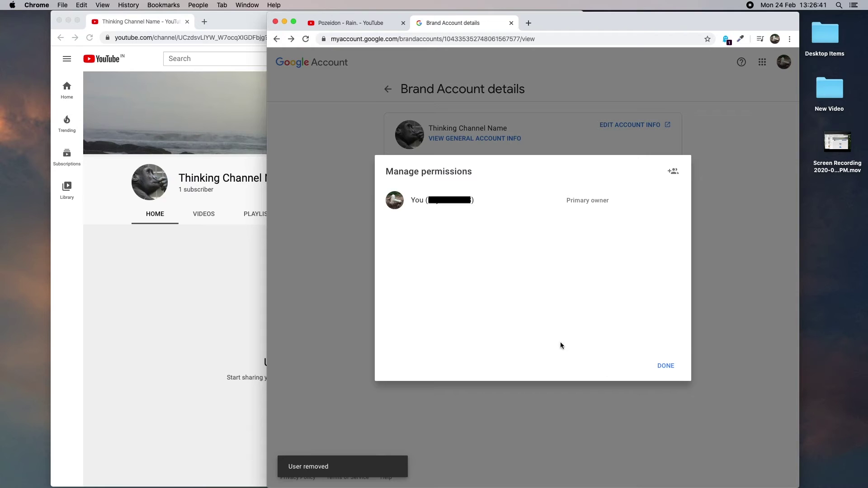
{"action": "left_click", "coordinate": [320, 469]}
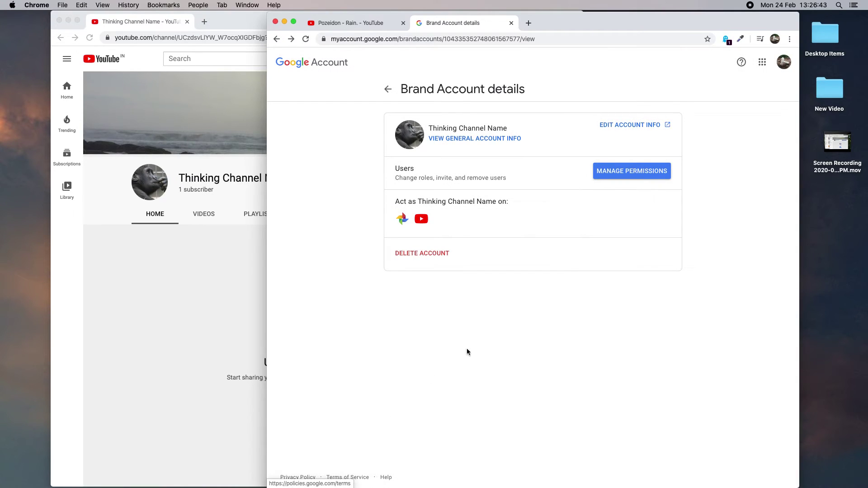
Recheck the channel's user permissions and confirm the channel name on its details page
{"action": "left_click", "coordinate": [620, 175]}
{"action": "left_click", "coordinate": [490, 136]}
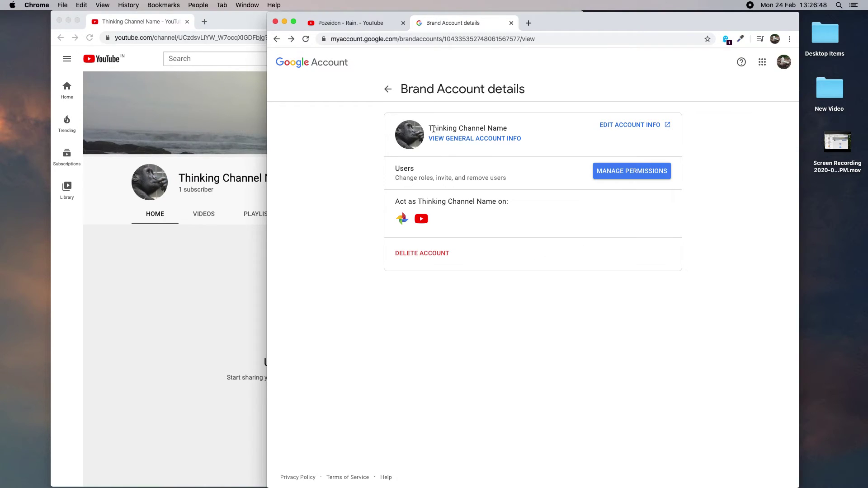
{"action": "left_click_drag", "start_coordinate": [433, 129], "coordinate": [507, 128]}
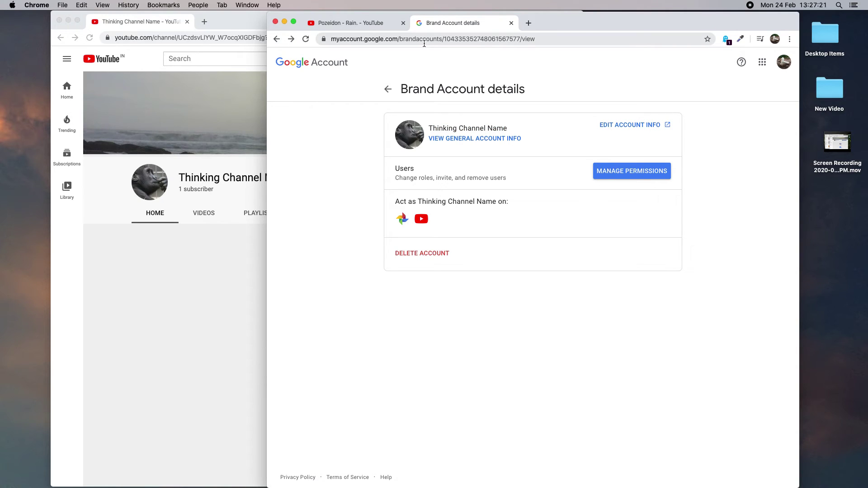
Go to youtube.com, confirm Thinking Channel Name shows 1 subscriber, then open the watch history
{"action": "left_click", "coordinate": [424, 39]}
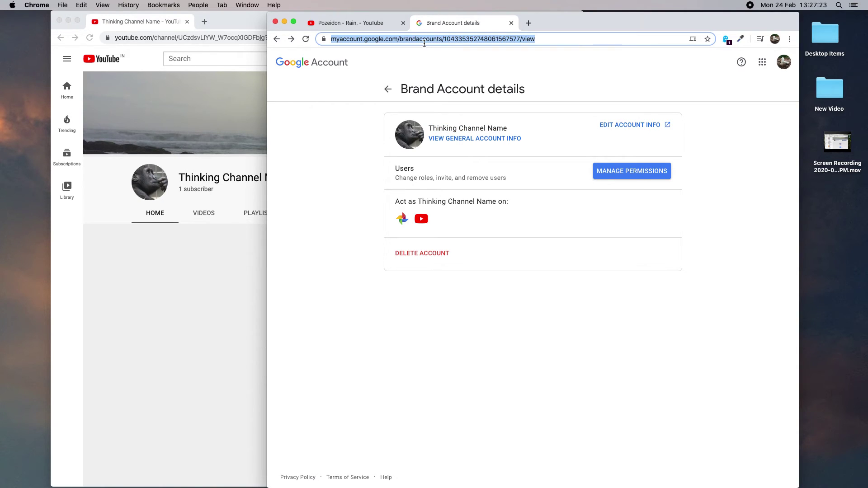
{"action": "type", "text": "y"}
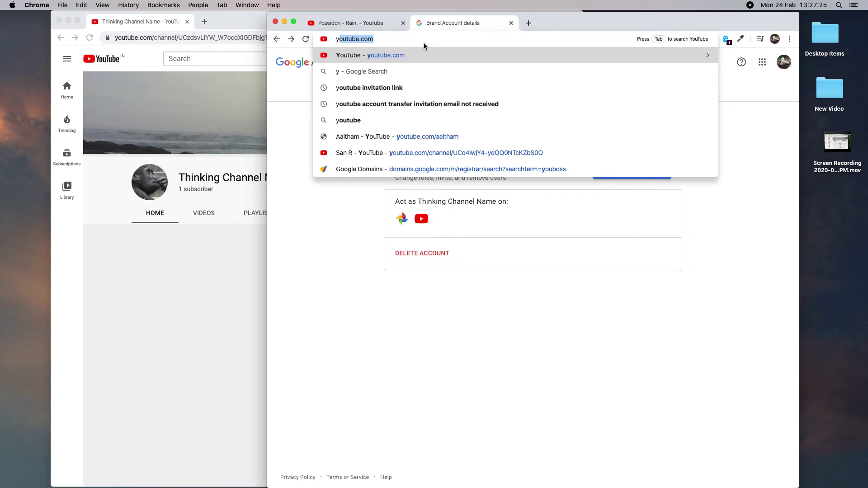
{"action": "key", "text": "Return"}
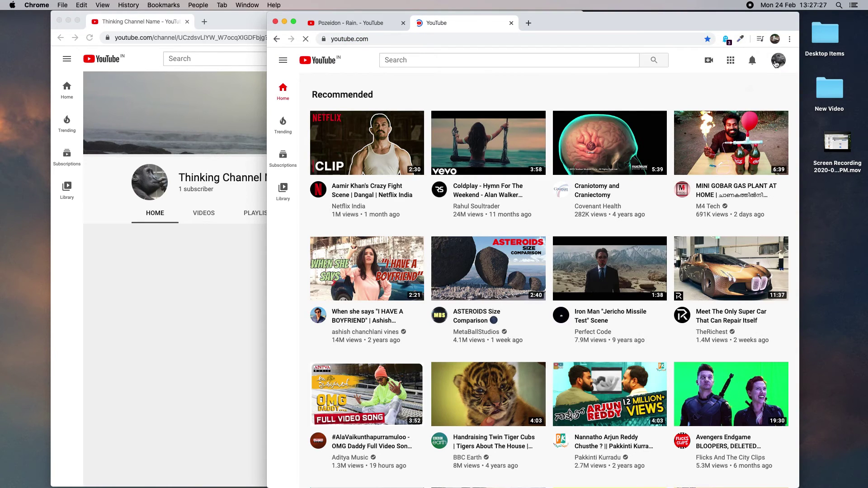
{"action": "left_click", "coordinate": [777, 64]}
{"action": "left_click", "coordinate": [705, 119]}
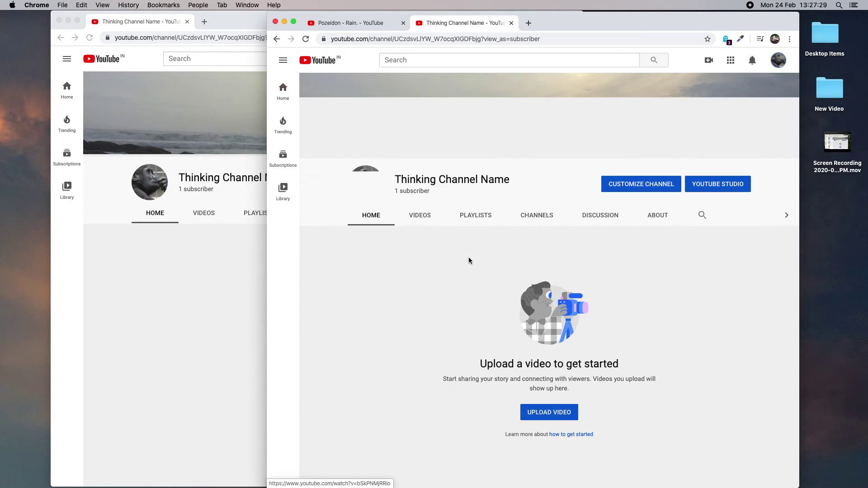
{"action": "double_click", "coordinate": [398, 193]}
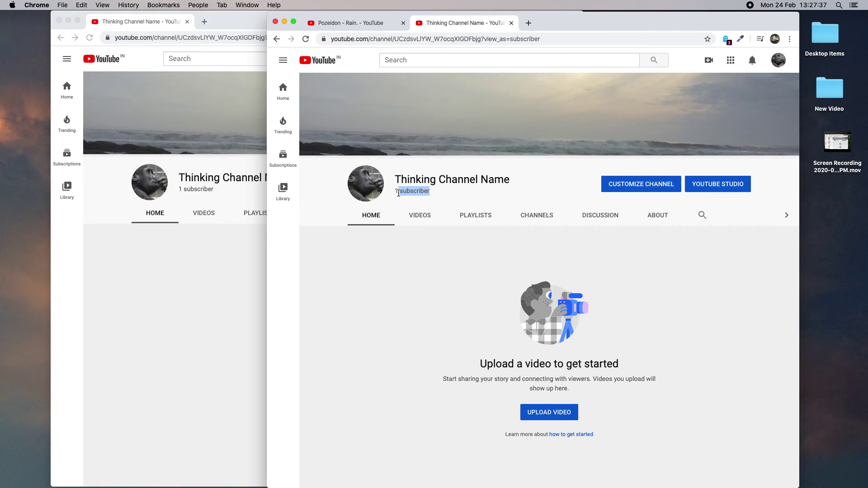
{"action": "left_click", "coordinate": [398, 193]}
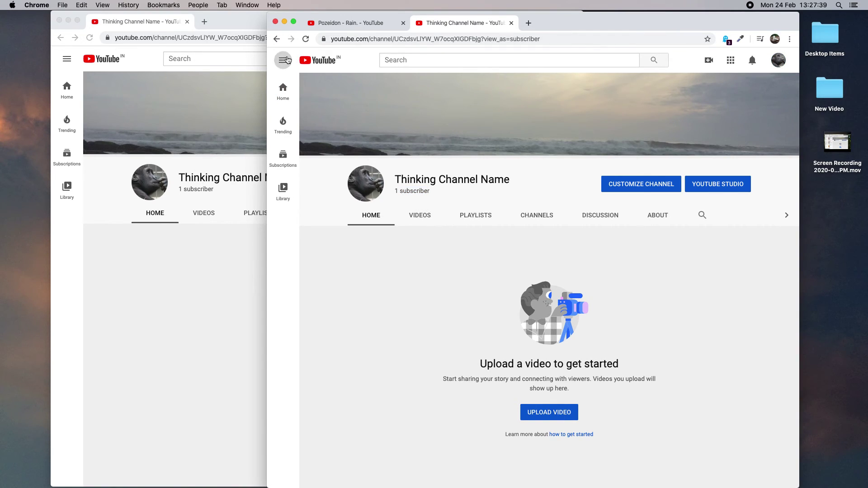
{"action": "left_click", "coordinate": [287, 60]}
{"action": "left_click", "coordinate": [309, 173]}
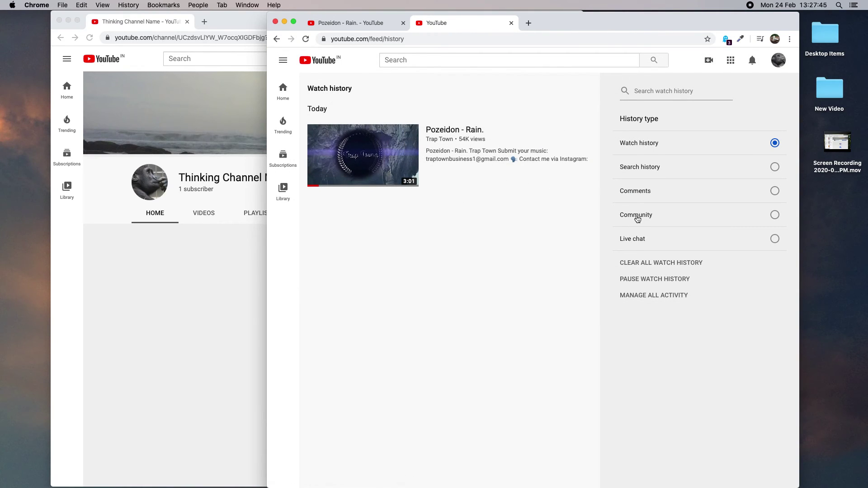
Check the 'Nice!' comment and its posting time in comment history, then minimize both Chrome windows
{"action": "left_click", "coordinate": [638, 192]}
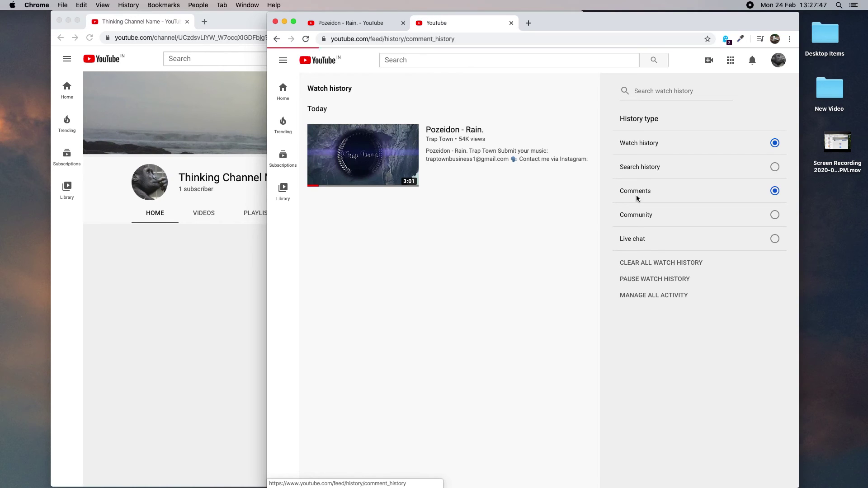
{"action": "left_click_drag", "start_coordinate": [313, 140], "coordinate": [344, 145]}
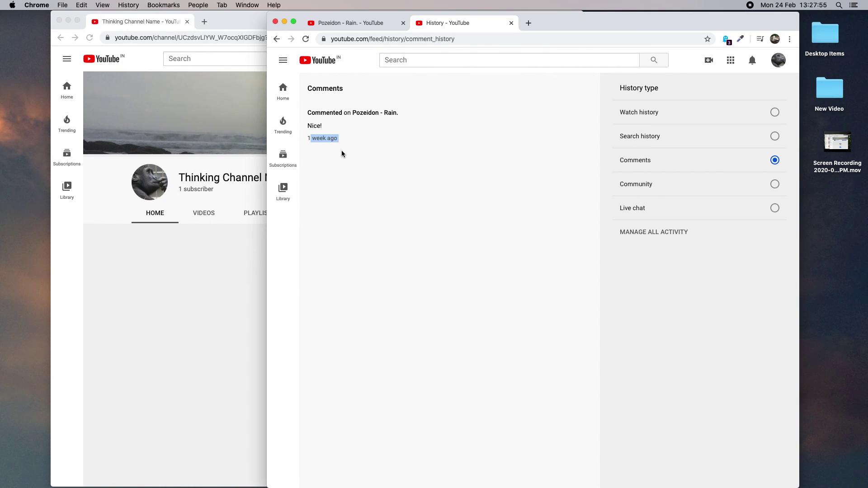
{"action": "left_click", "coordinate": [285, 22]}
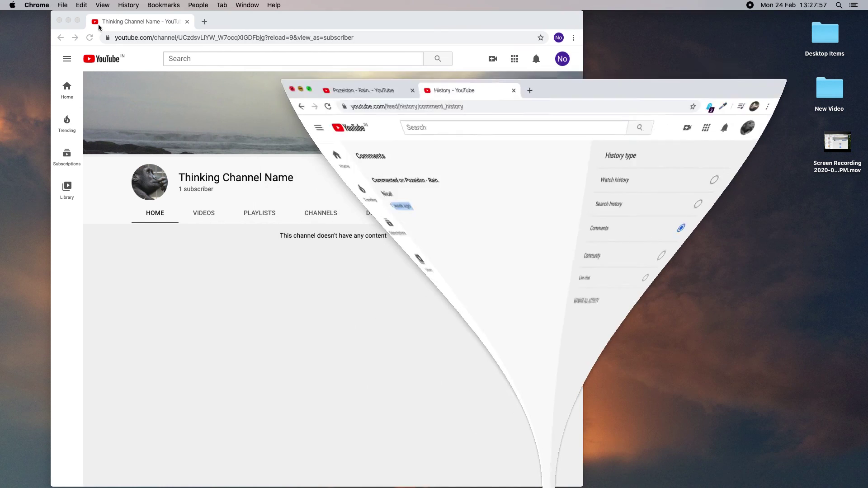
{"action": "left_click", "coordinate": [68, 19]}
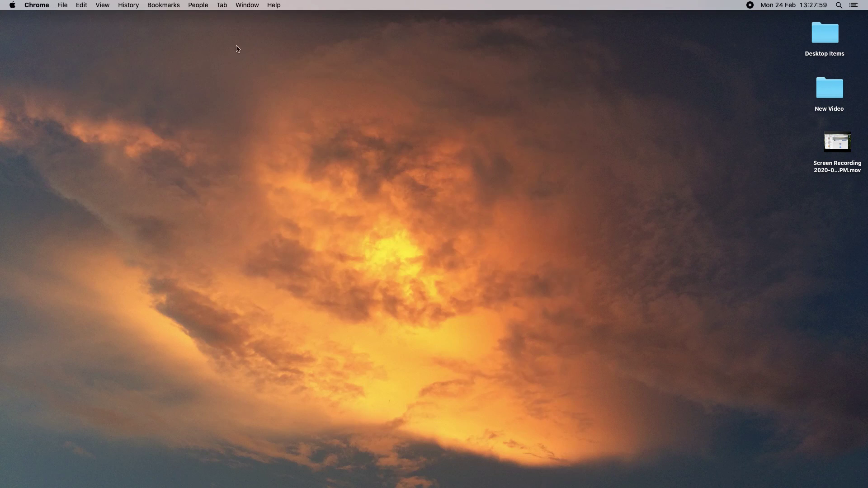